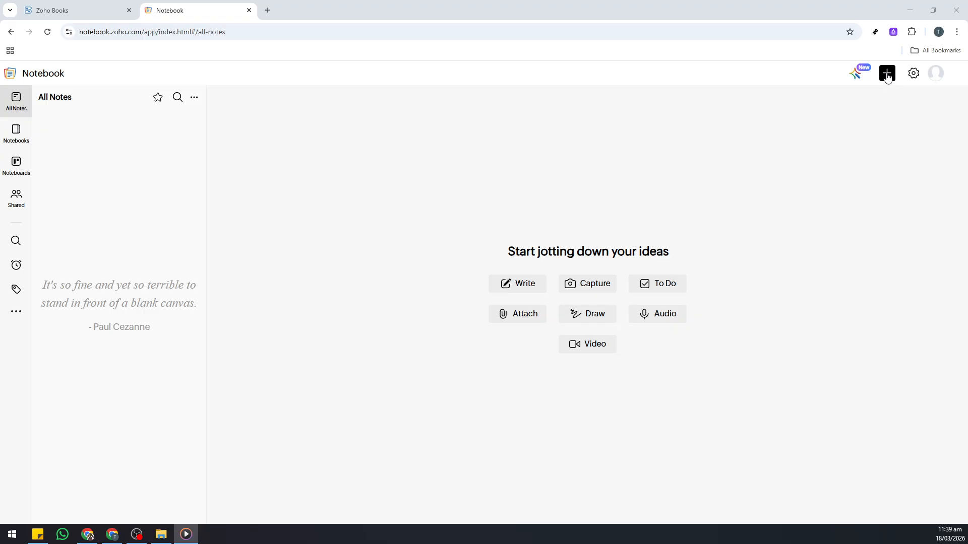
Step: Create a new text note and title it "Daily Productivity"
left_click(887, 76)
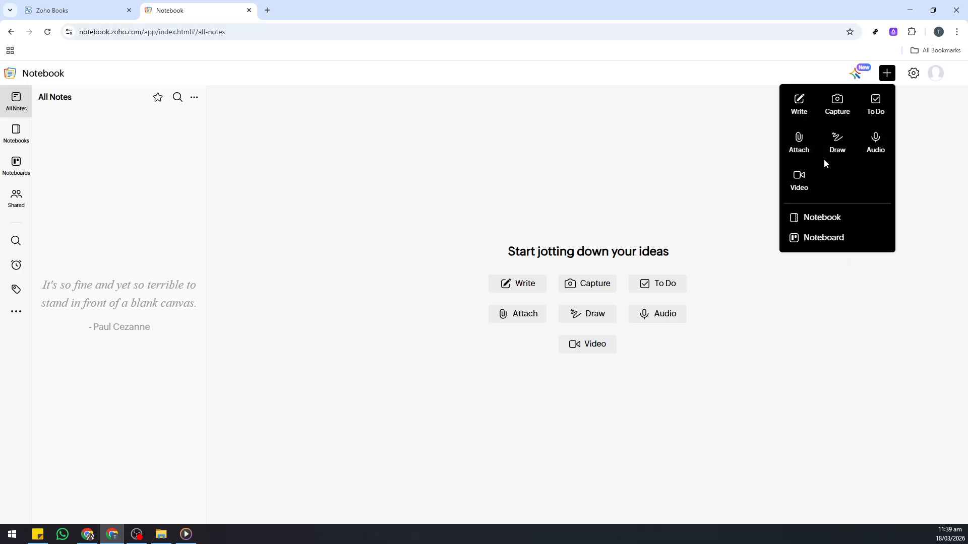
left_click(799, 104)
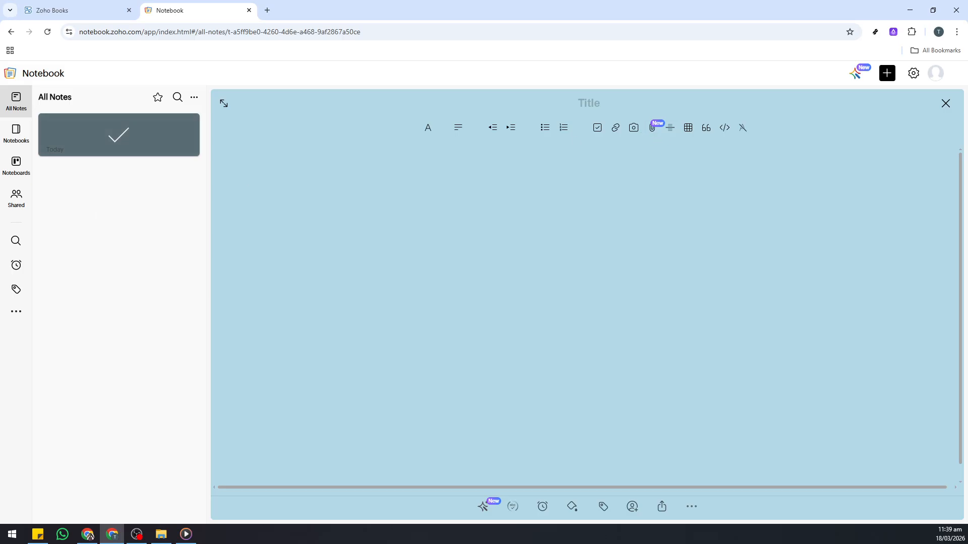
key("alt+Tab")
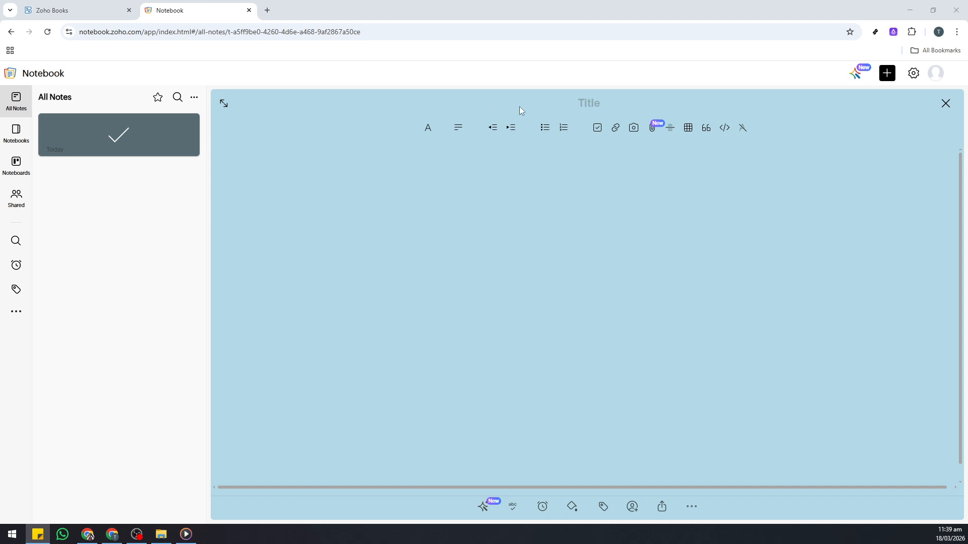
left_click(594, 106)
type("Daily Productivity")
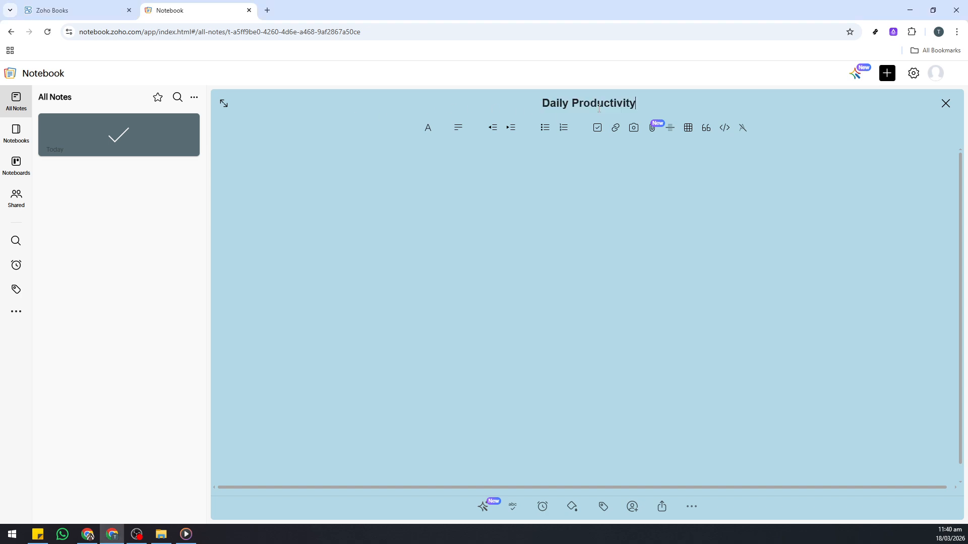
Step: Enter "Today’s Plan" as the opening line of the note's body
left_click(324, 179)
key("alt+Tab")
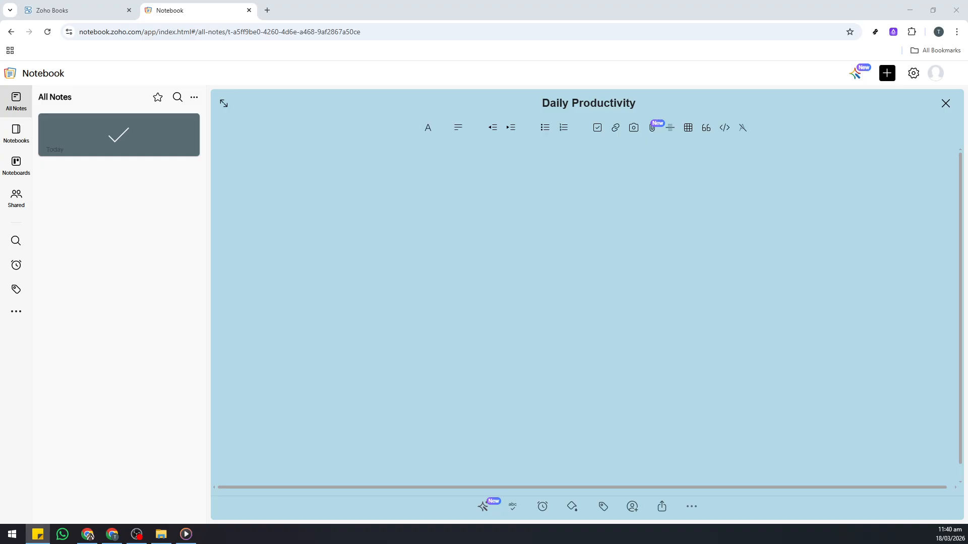
left_click(407, 175)
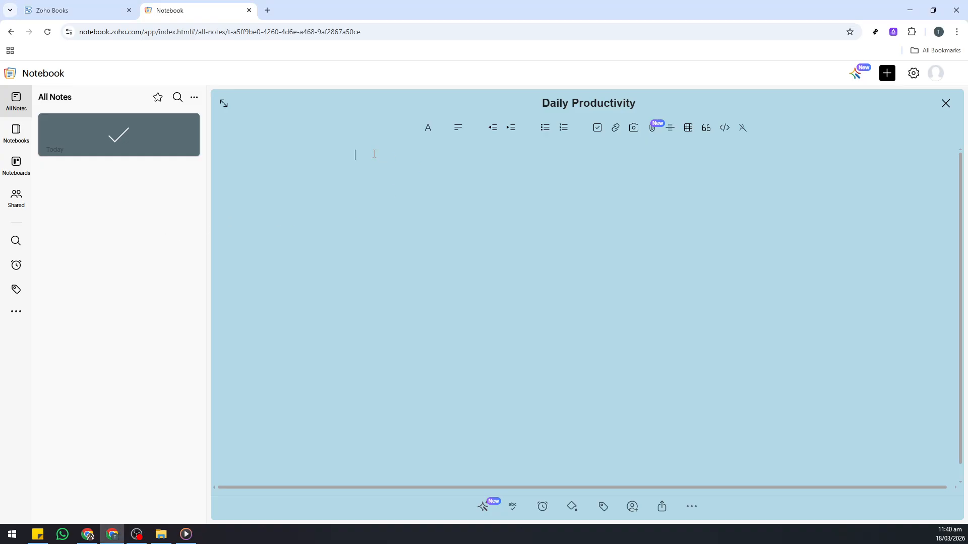
type("Today’s Plan")
Step: Start a bulleted list under "Today’s Plan" with the item "Finish client proposal"
key("alt+Tab")
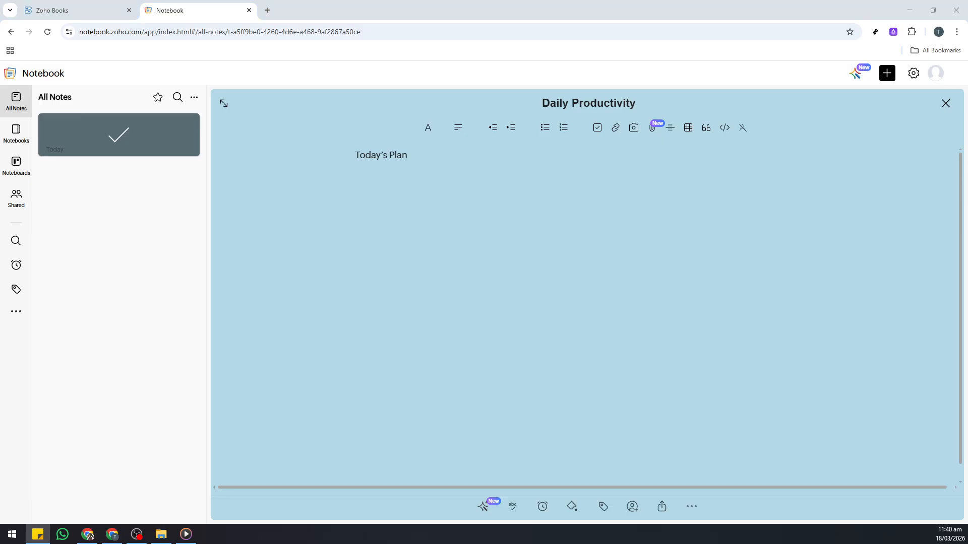
left_click(473, 167)
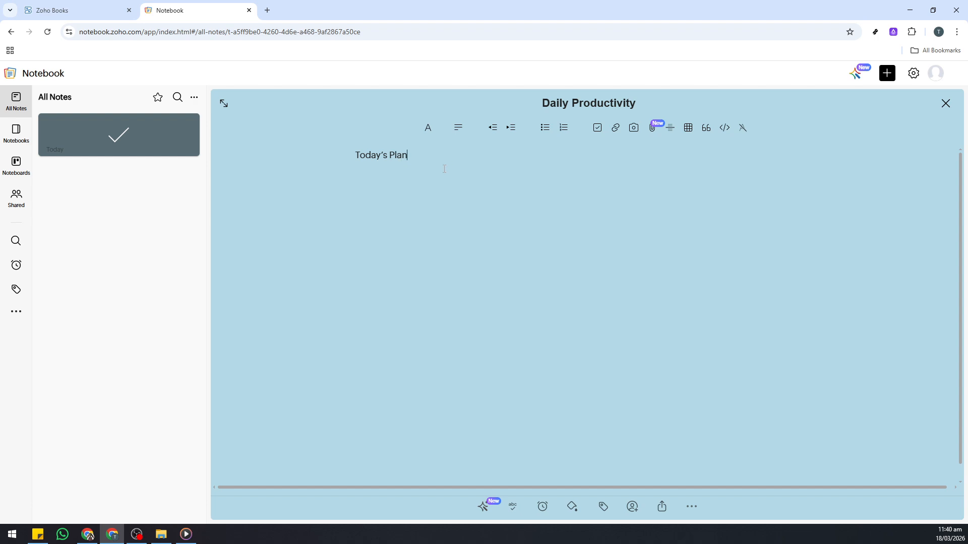
key("Return")
left_click(544, 128)
type("Finish client proposal")
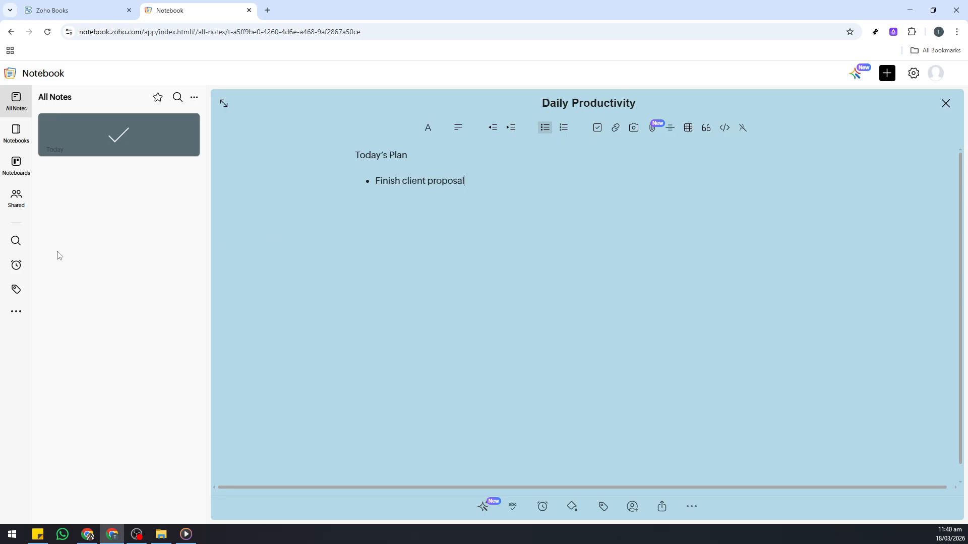
Step: Add the bullet items "Team meeting at 2 PM" and "Review marketing report" to the list
key("alt+Tab")
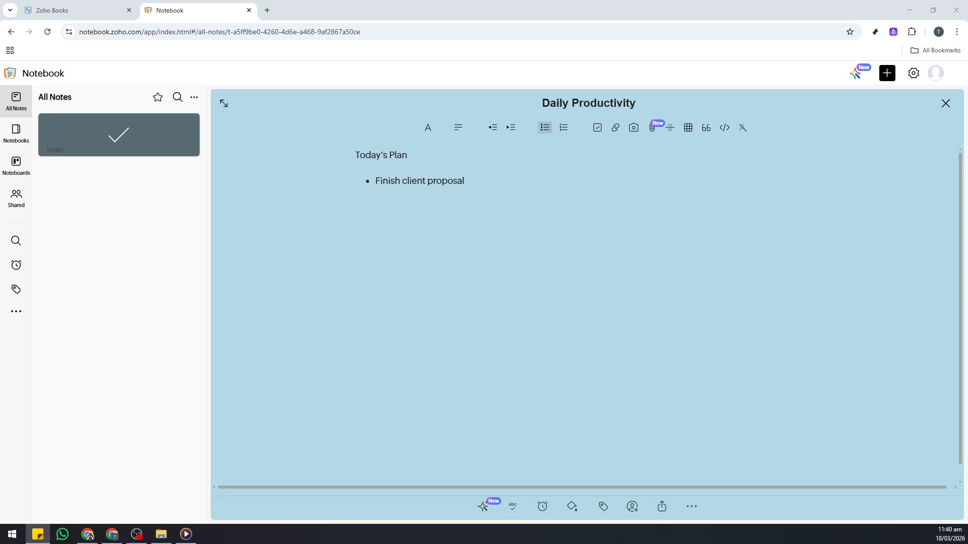
left_click(473, 176)
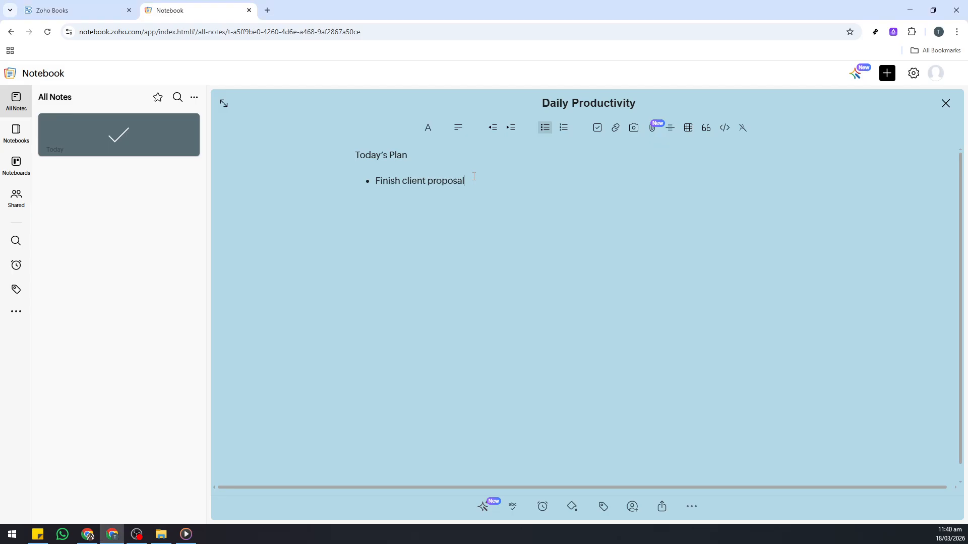
key("Return")
type("Team meeting at 2 PM")
key("alt+Tab")
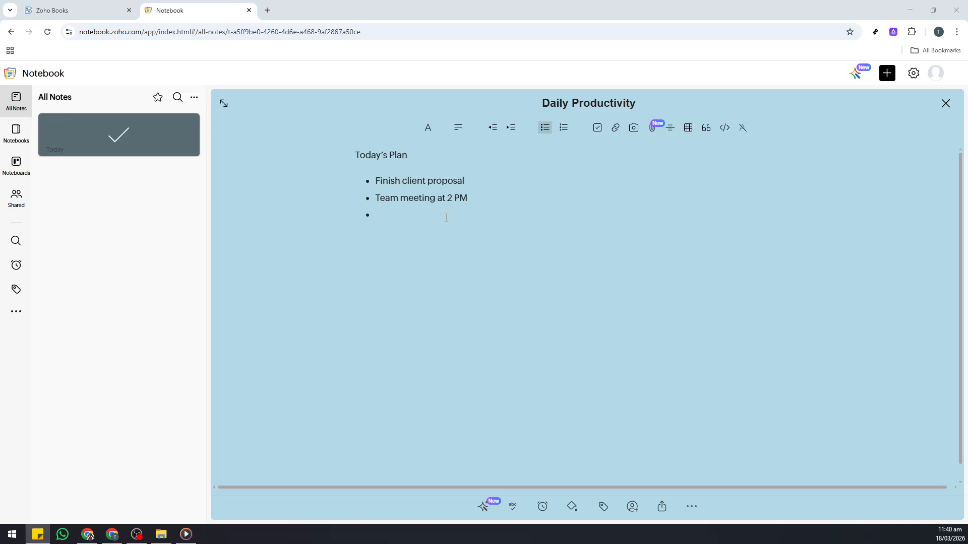
left_click(423, 223)
type("Review marketing reportQ")
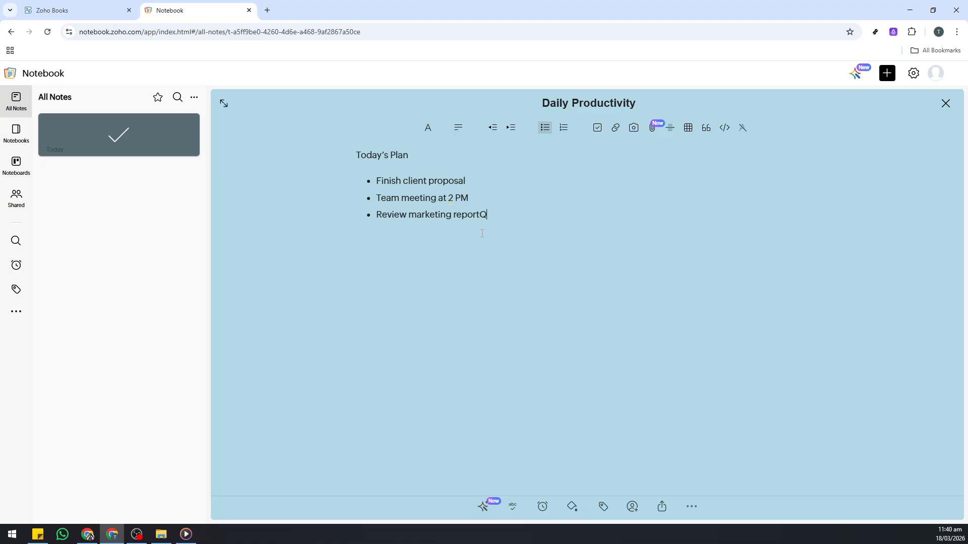
key("BackSpace")
Step: Leave the open note and display the notes stored in My Notebook
triple_click(270, 158)
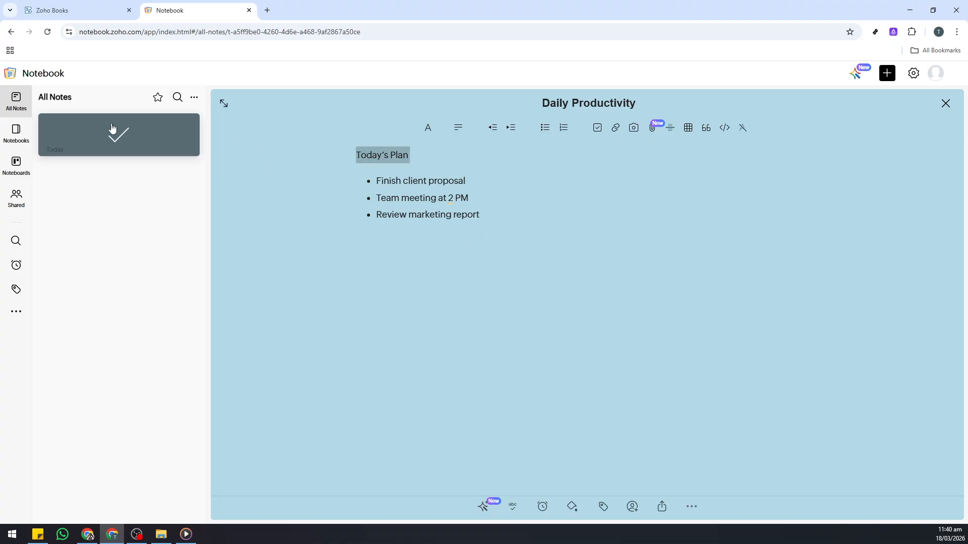
left_click(24, 103)
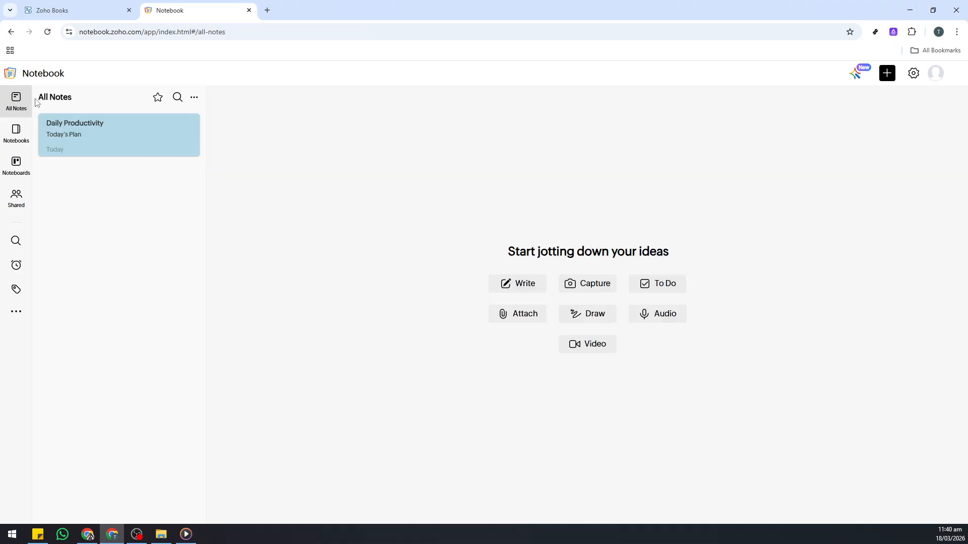
left_click(22, 143)
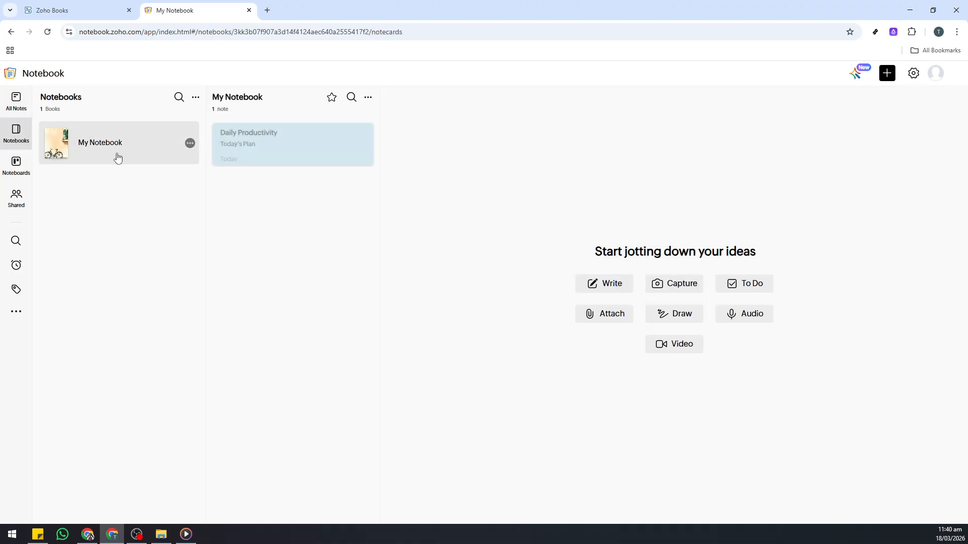
Step: Examine the actions available for the Daily Productivity note in My Notebook
left_click(365, 131)
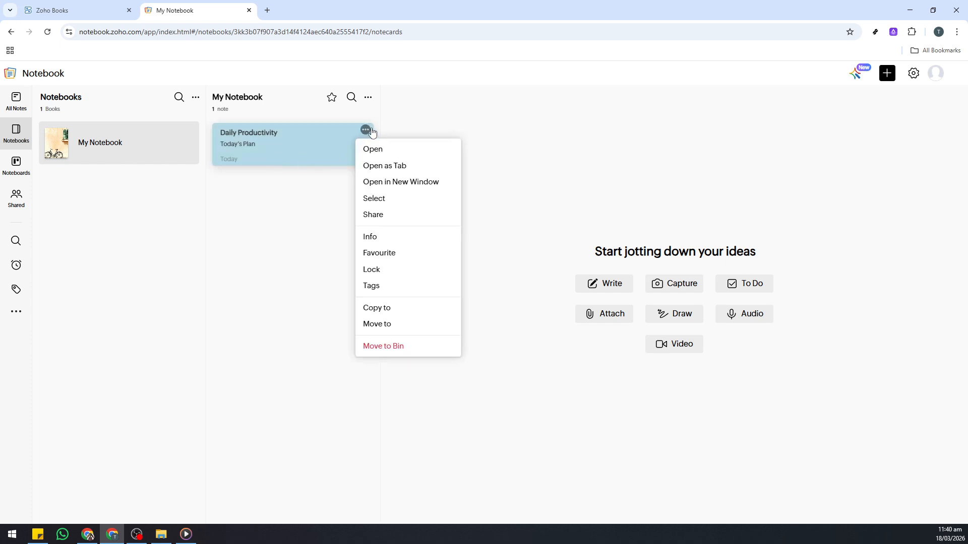
left_click(365, 131)
left_click(365, 131)
left_click(365, 131)
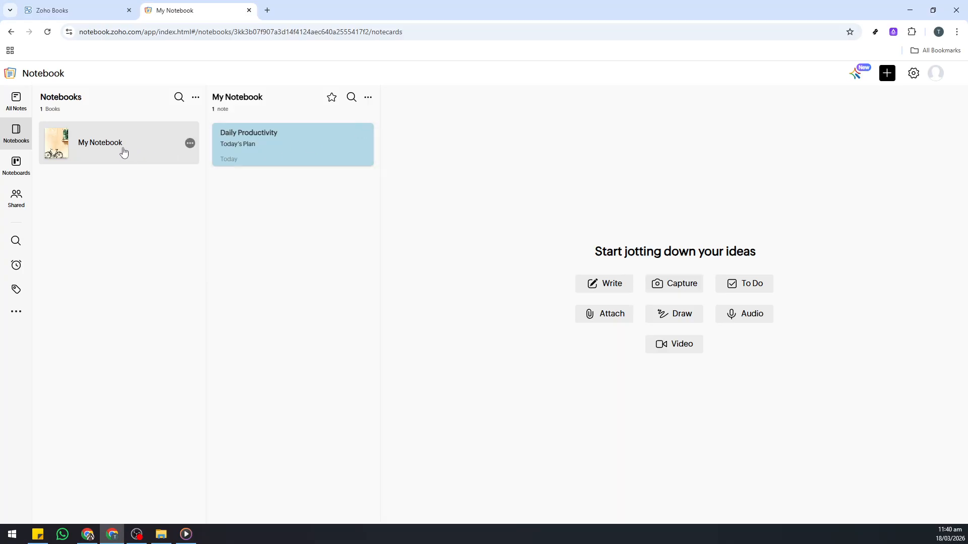
left_click(365, 131)
left_click(365, 131)
left_click(365, 131)
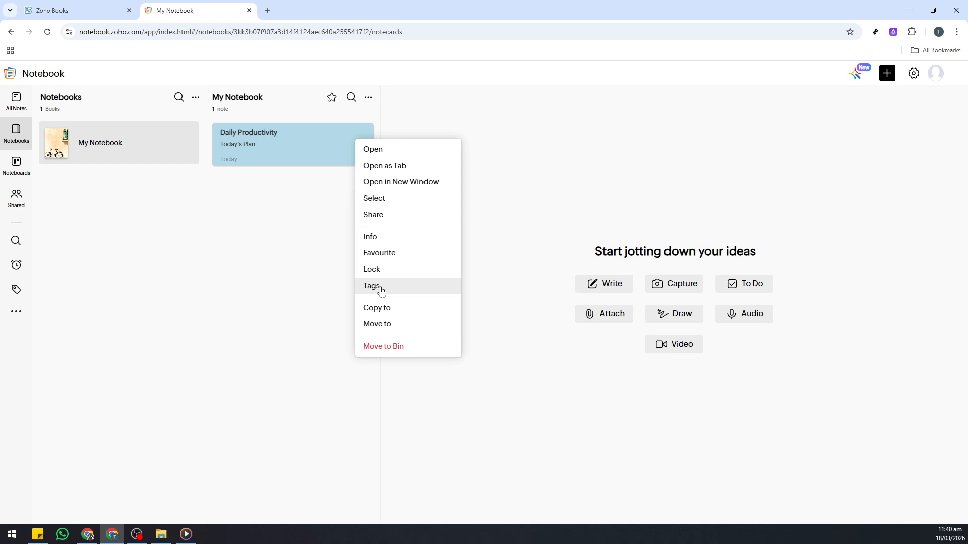
left_click(353, 245)
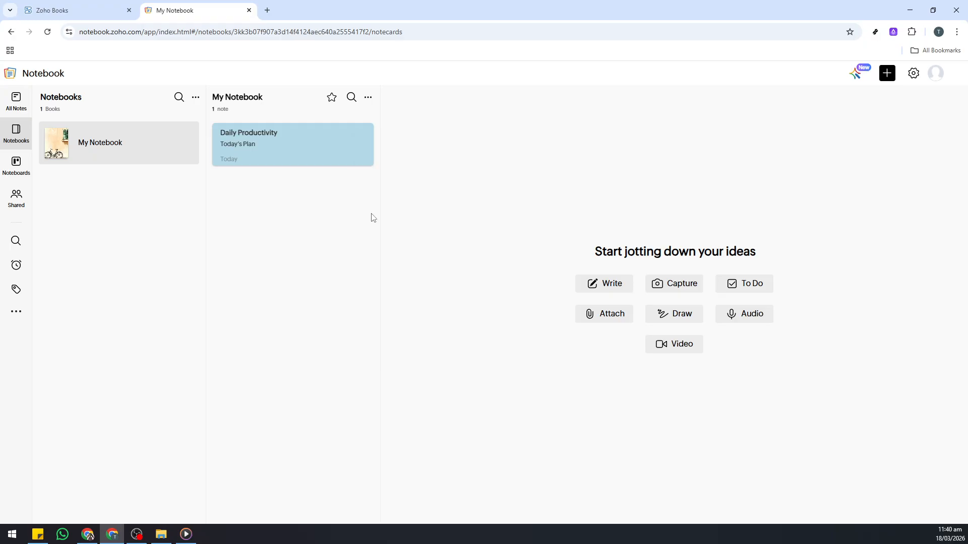
Step: Open the sharing options of the Daily Productivity note and copy its note link
right_click(368, 133)
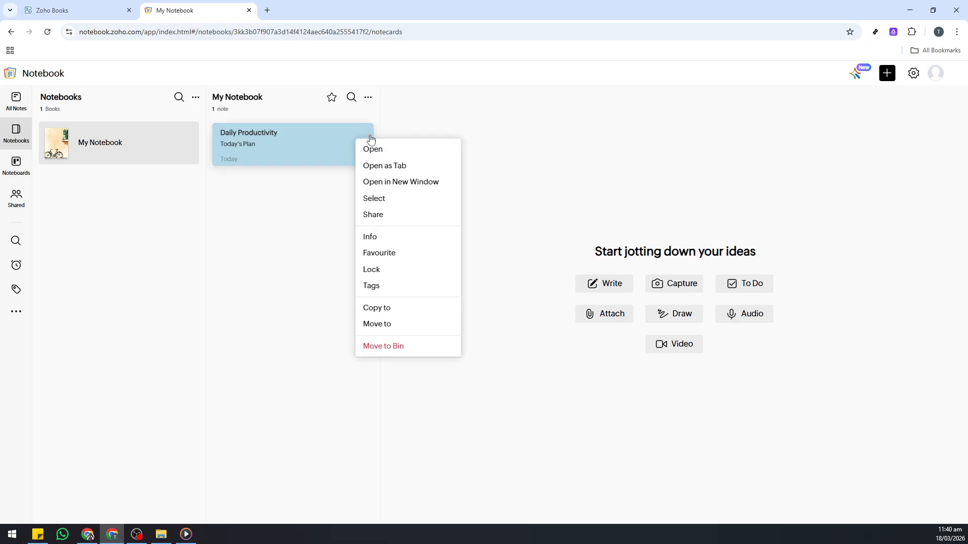
left_click(370, 218)
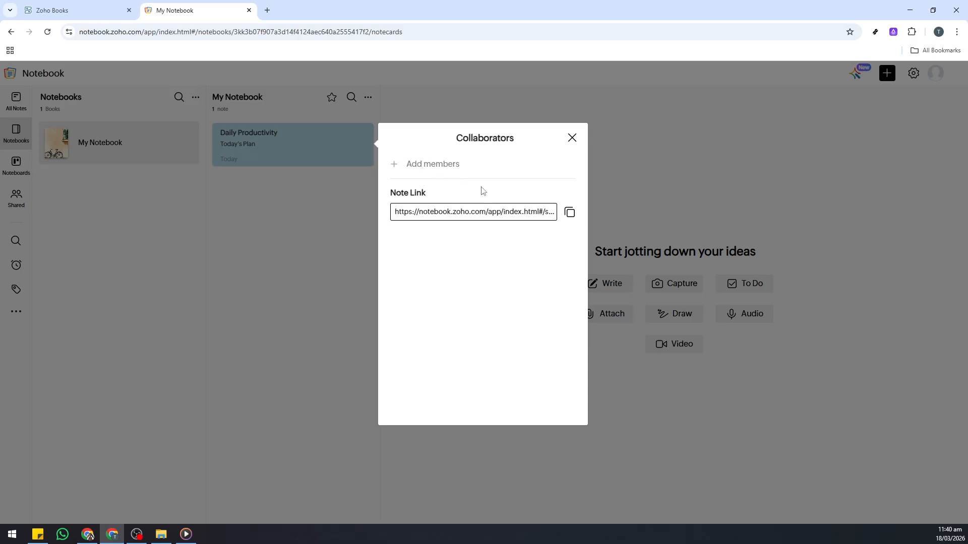
left_click(569, 213)
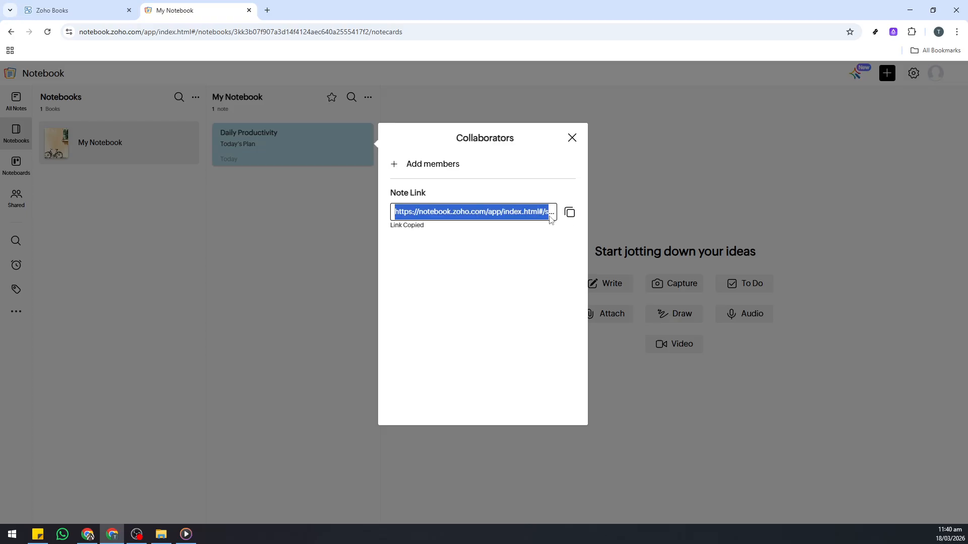